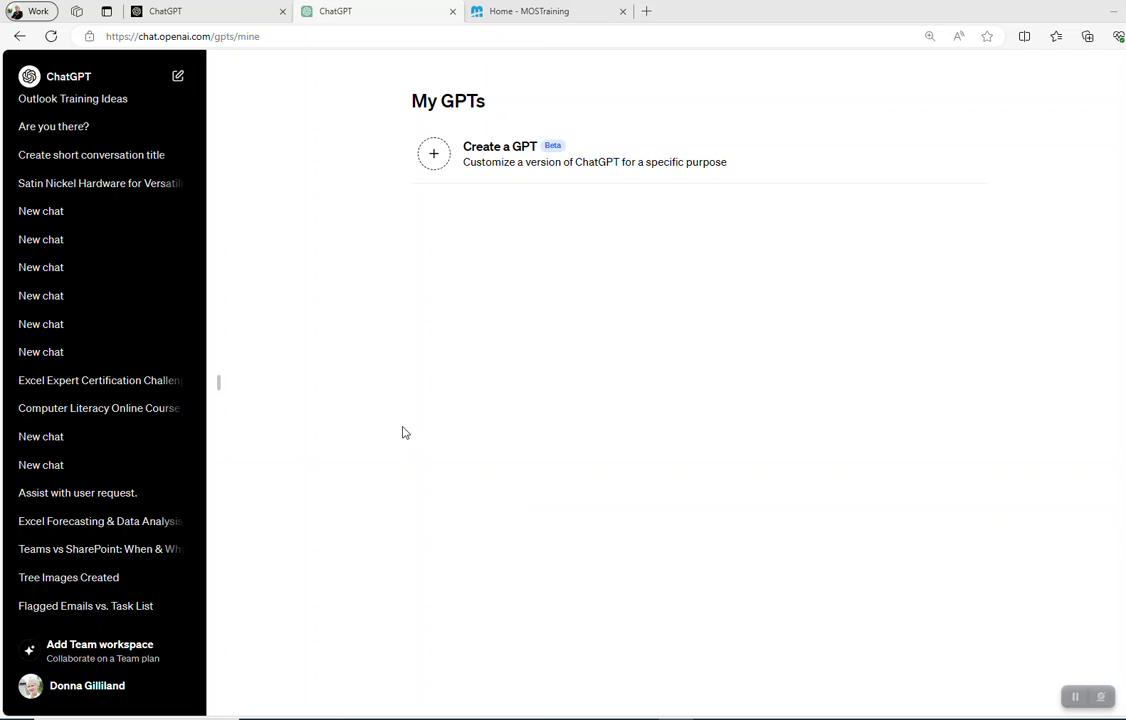
Glance at the MOSTraining website, return to My GPTs, and open the account menu
left_click(540, 15)
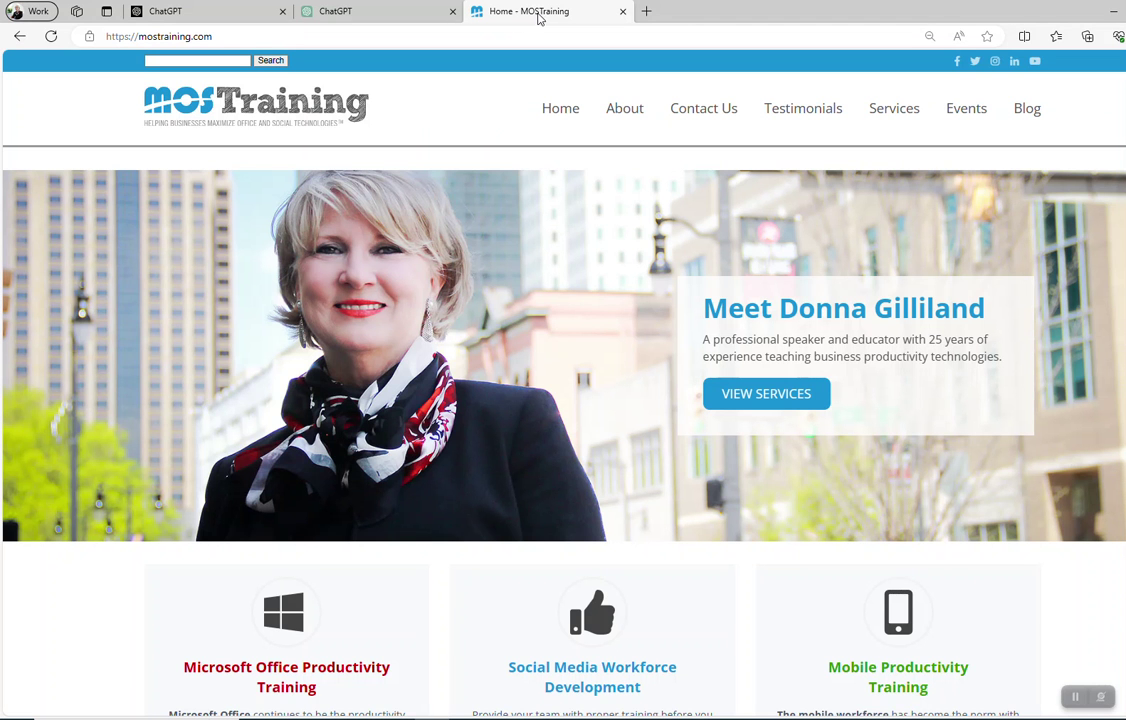
left_click(362, 12)
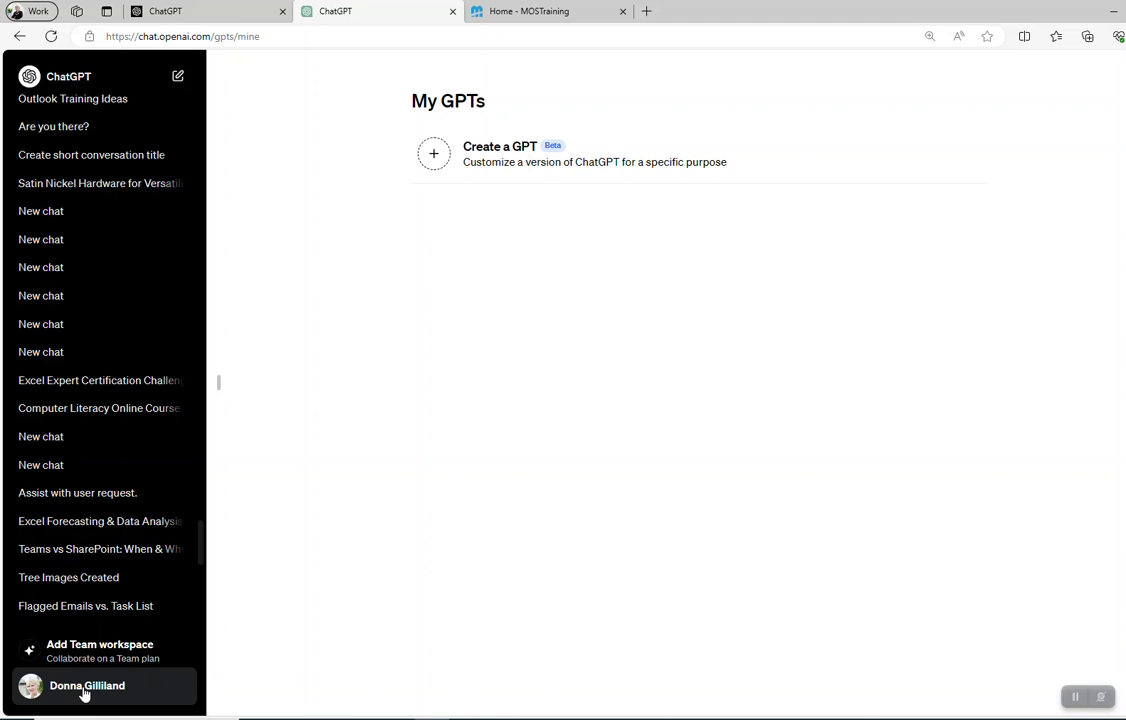
left_click(85, 690)
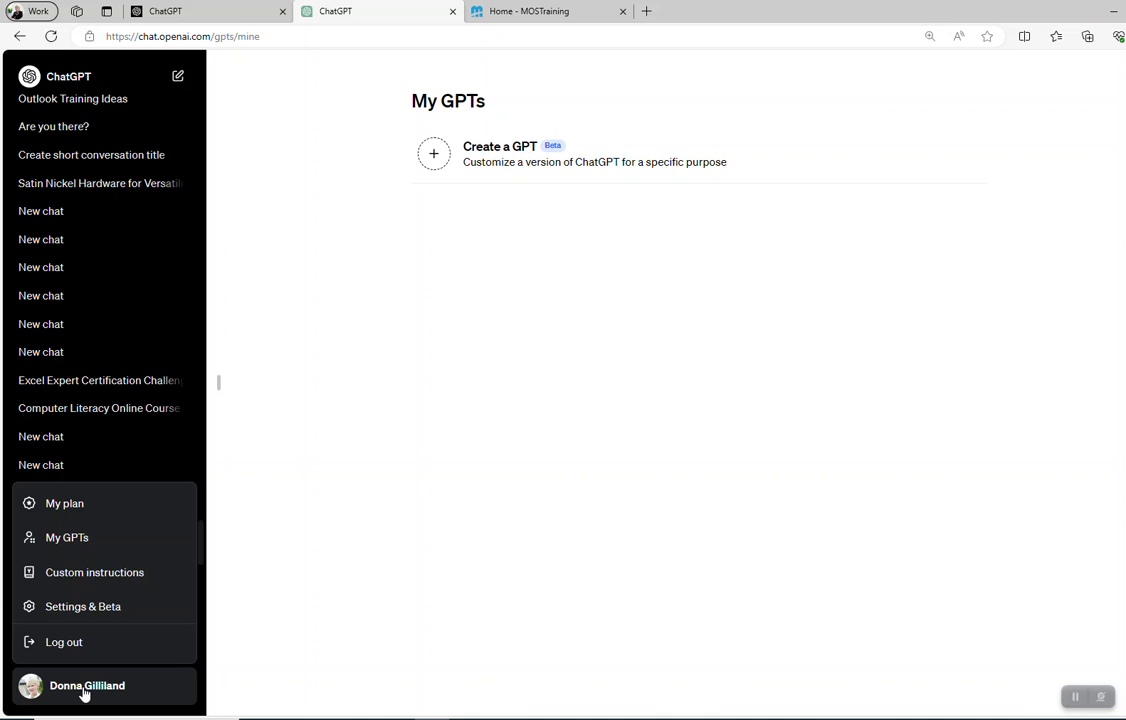
Open Custom instructions and scroll through the saved training-business profile text
left_click(118, 580)
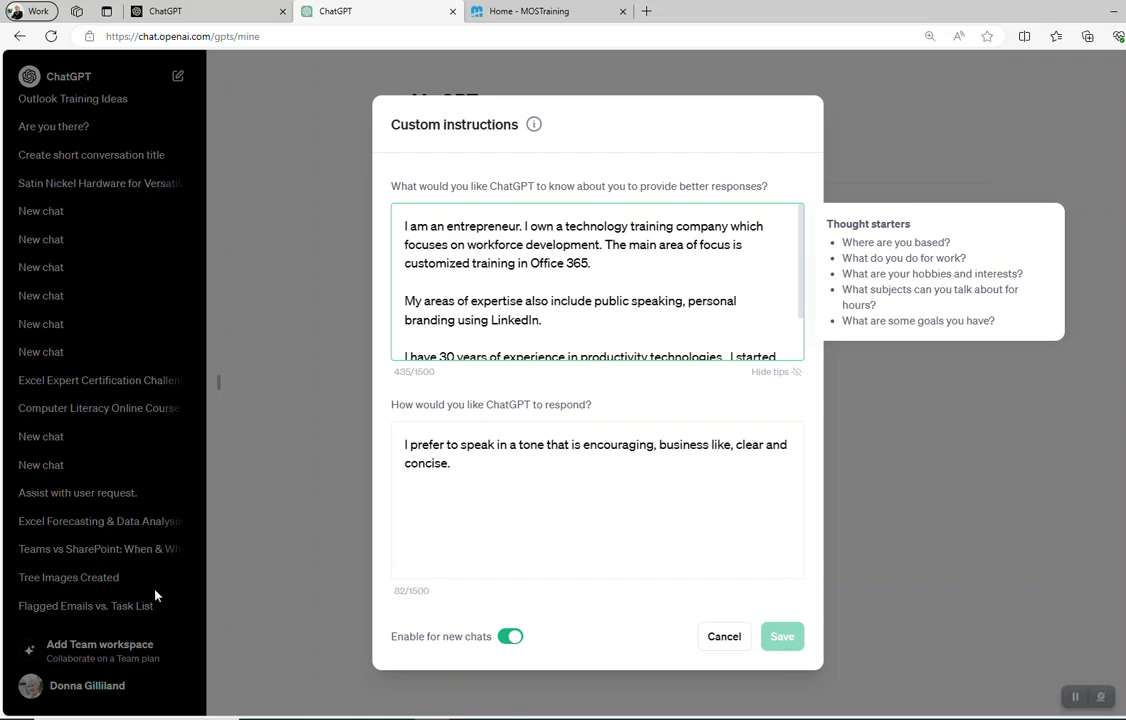
scroll(500, 230, "down", 2)
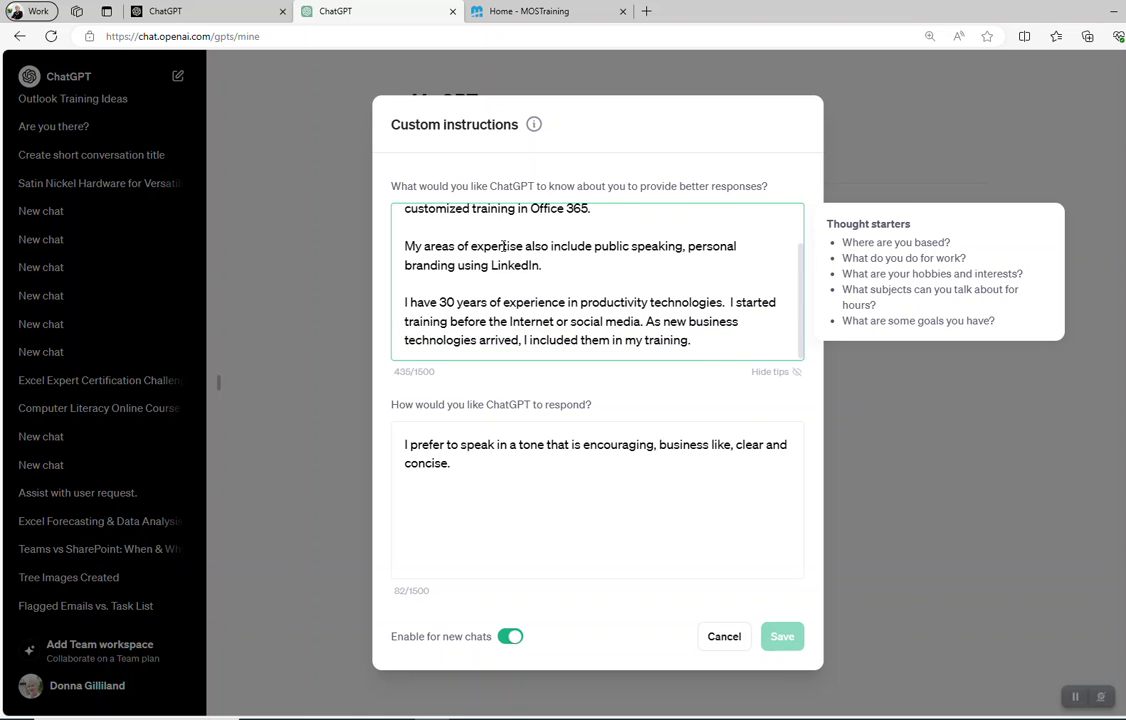
scroll(502, 245, "up", 2)
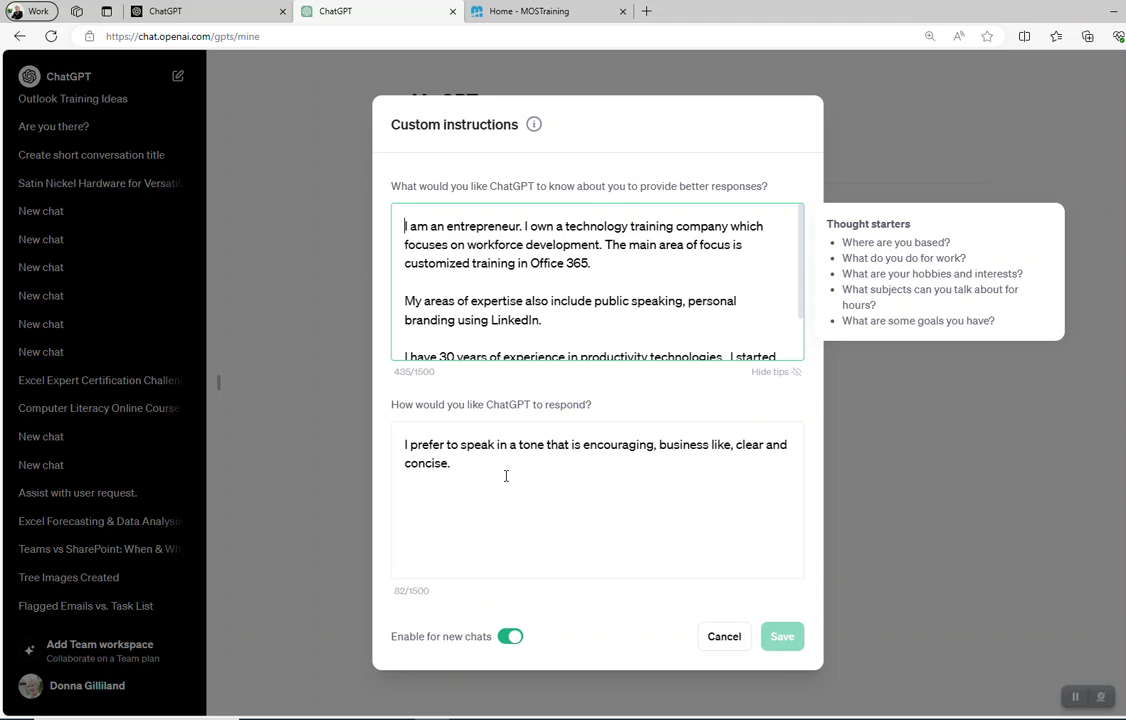
left_click(506, 476)
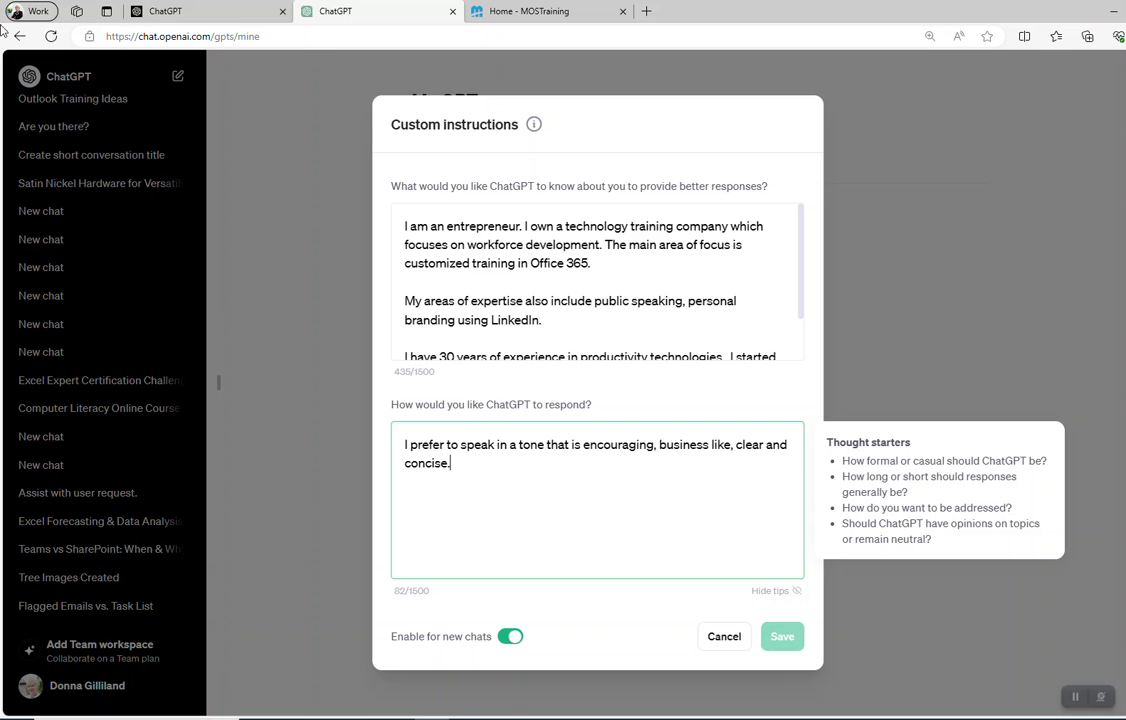
left_click(520, 14)
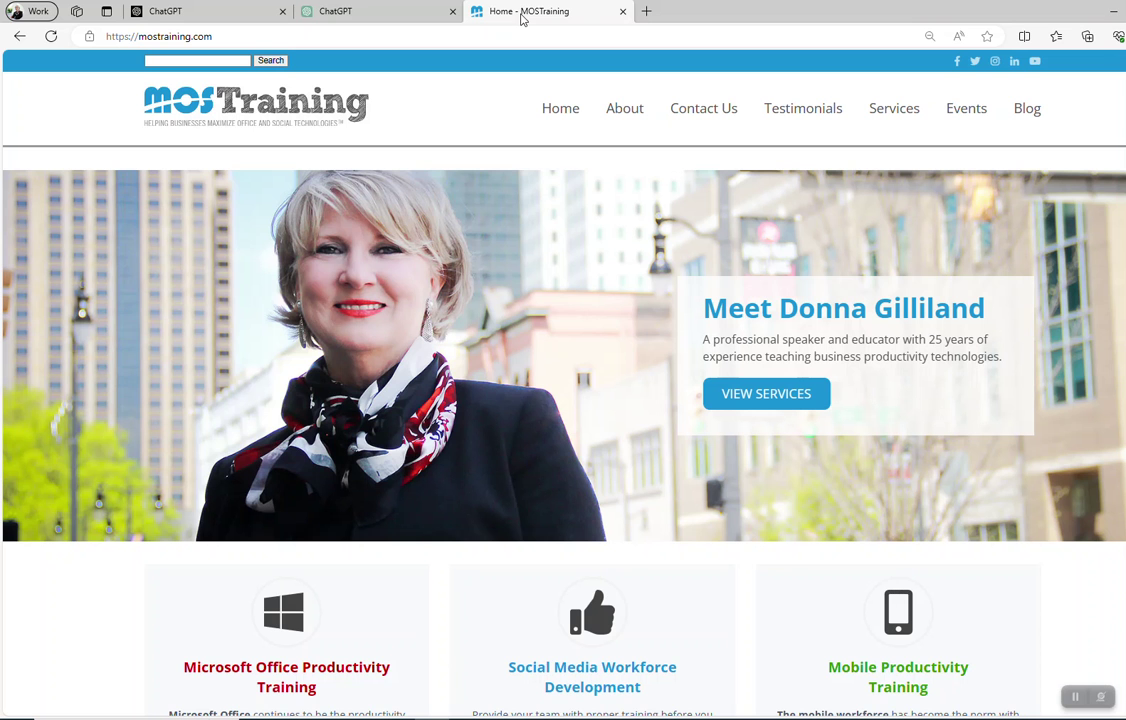
scroll(658, 205, "down", 3)
scroll(658, 205, "down", 3)
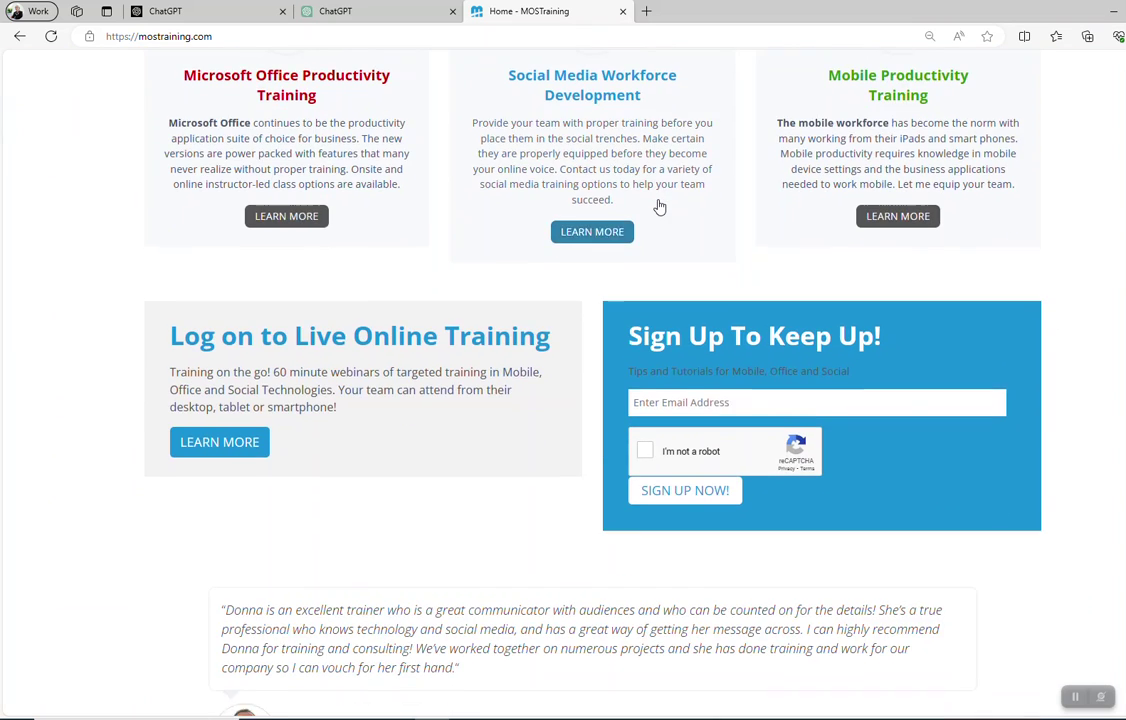
scroll(658, 205, "up", 2)
scroll(658, 205, "up", 2)
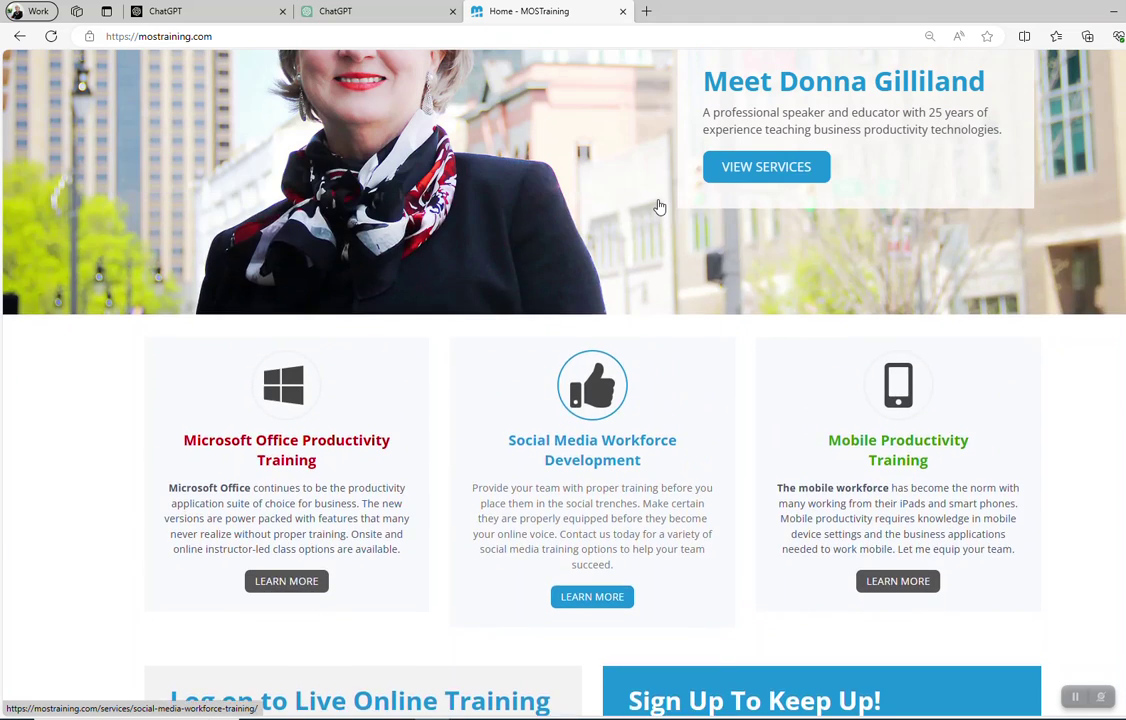
scroll(658, 205, "up", 2)
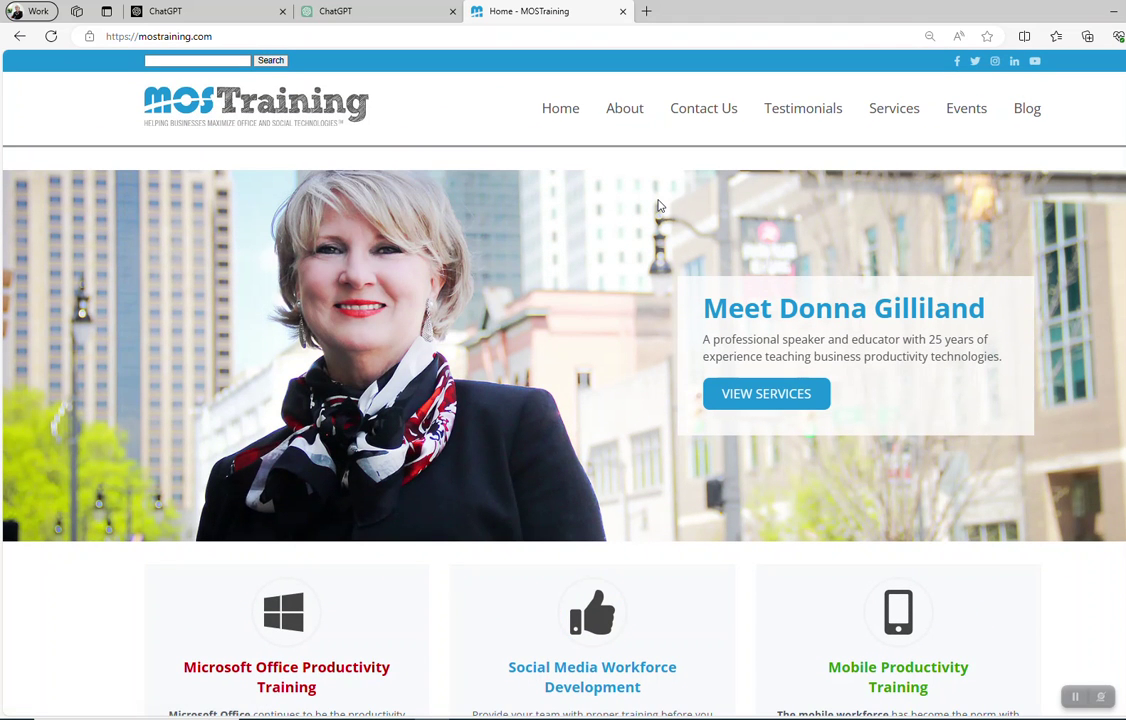
scroll(658, 205, "down", 2)
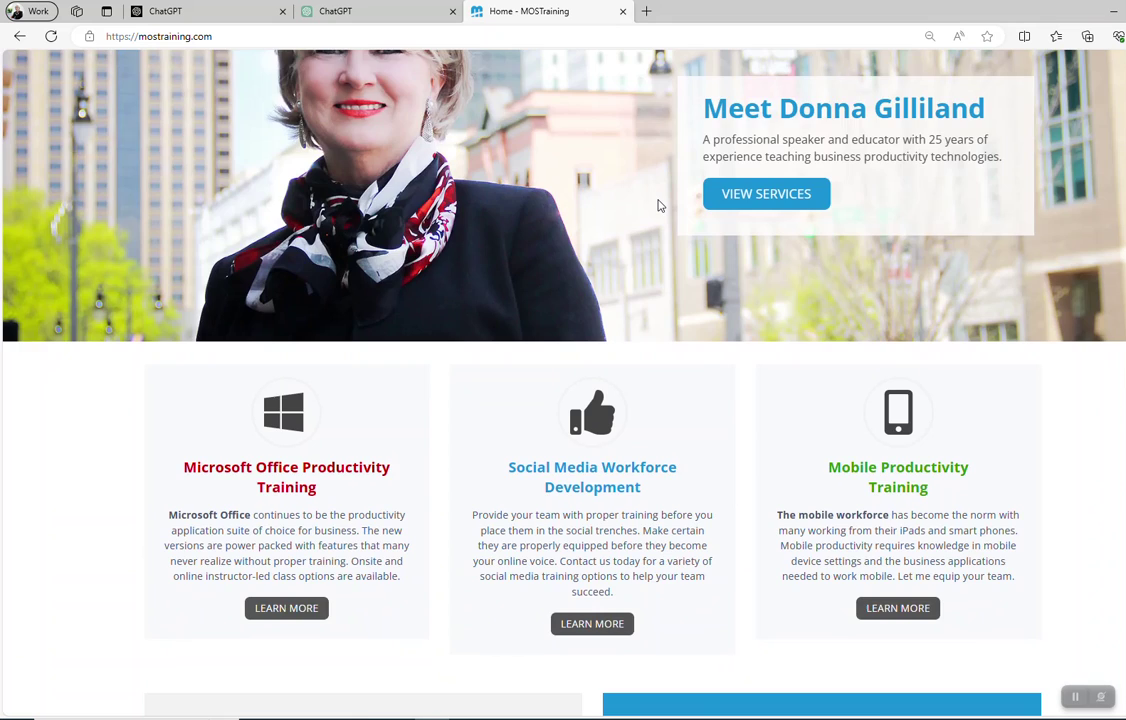
scroll(658, 204, "down", 3)
scroll(658, 205, "down", 2)
scroll(658, 205, "up", 3)
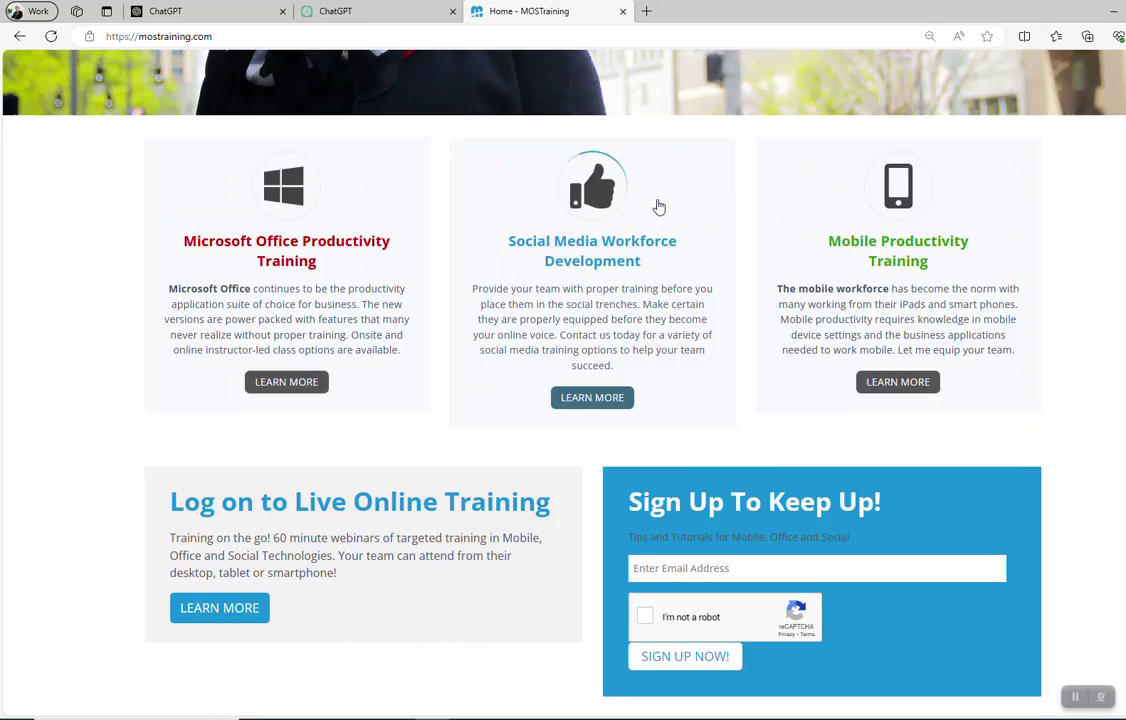
scroll(658, 205, "up", 3)
scroll(658, 205, "up", 1)
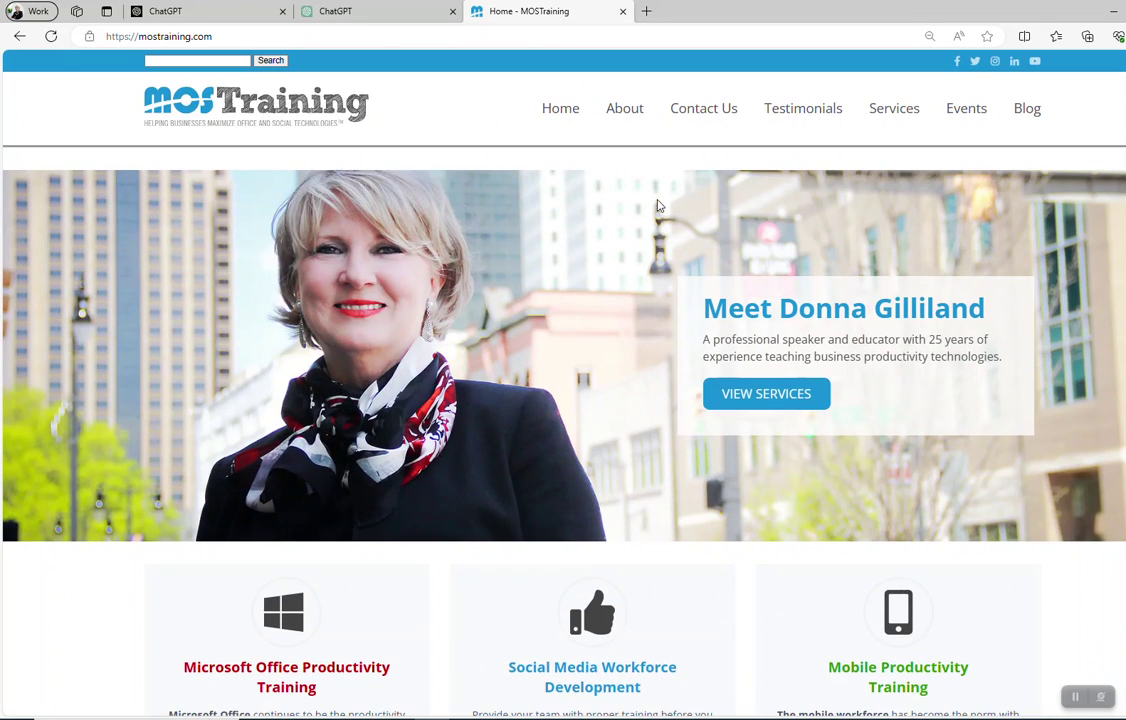
left_click(374, 16)
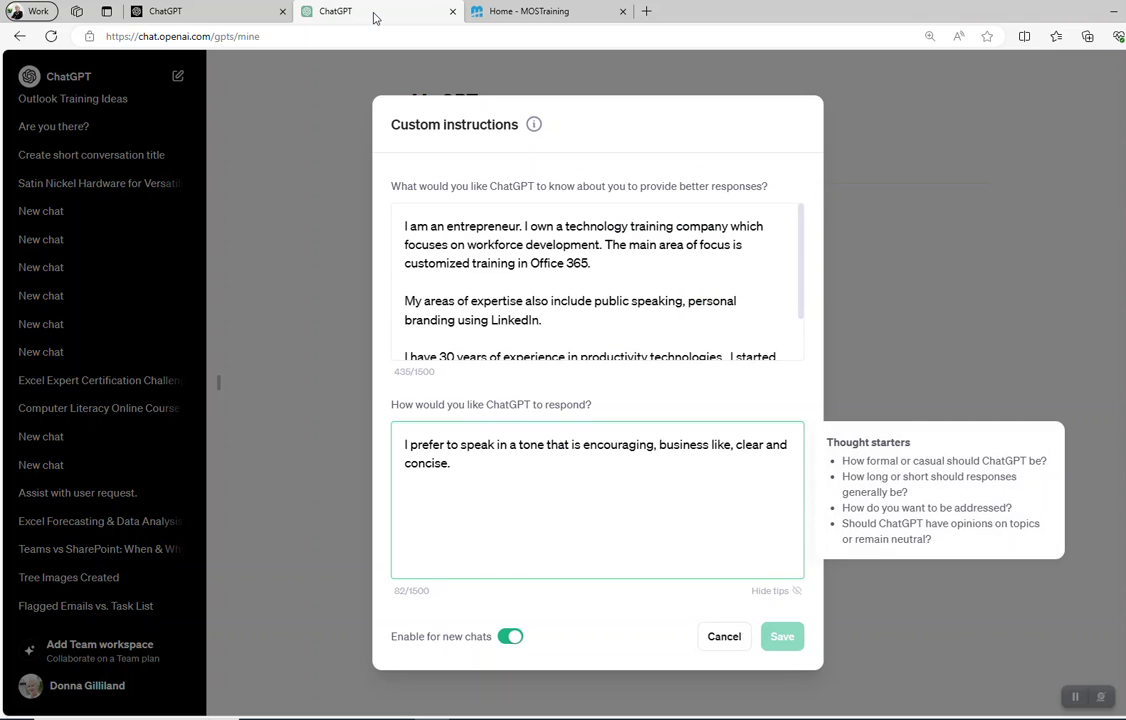